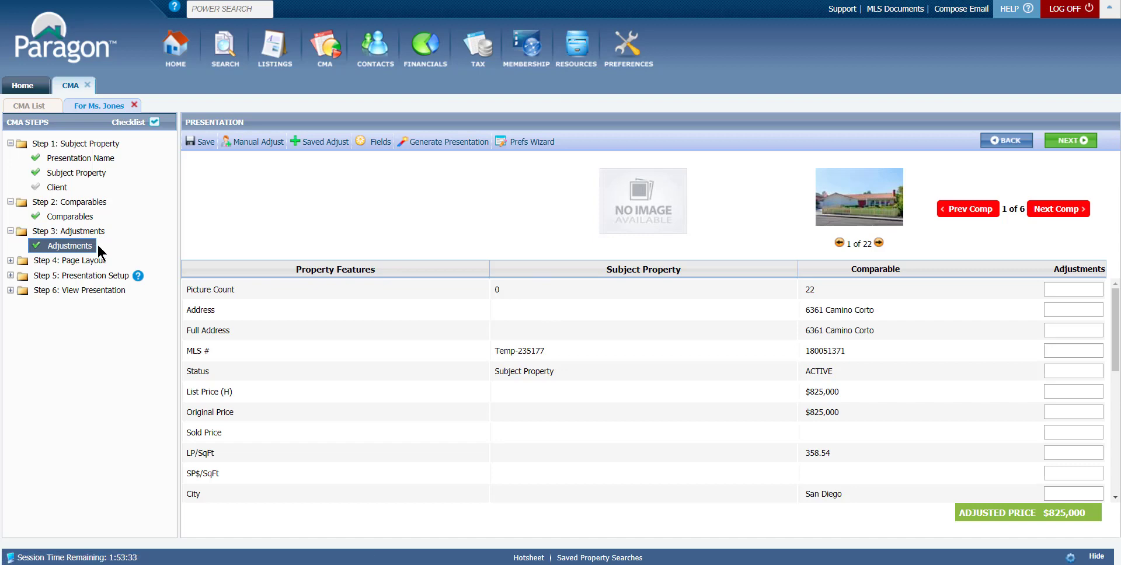
- Save the CMA presentation's adjustments
left_click(200, 146)
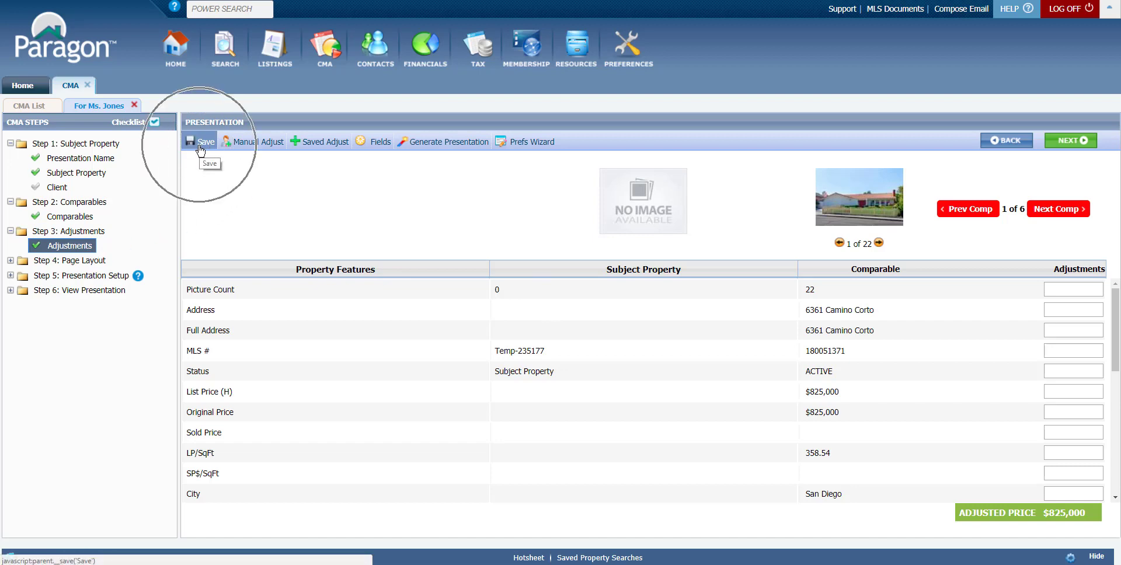
left_click(206, 145)
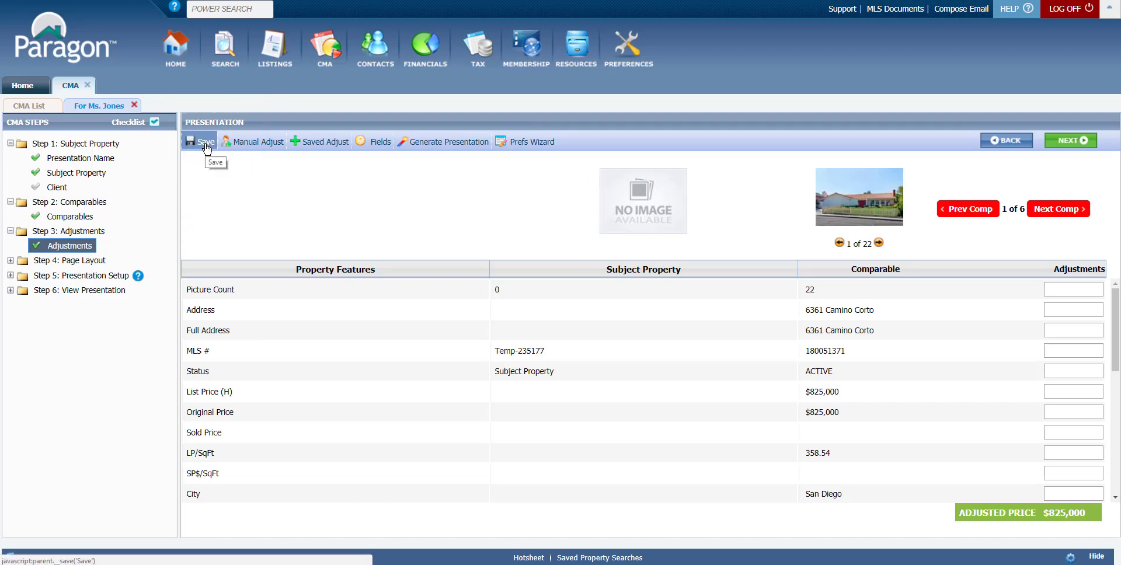
left_click(205, 147)
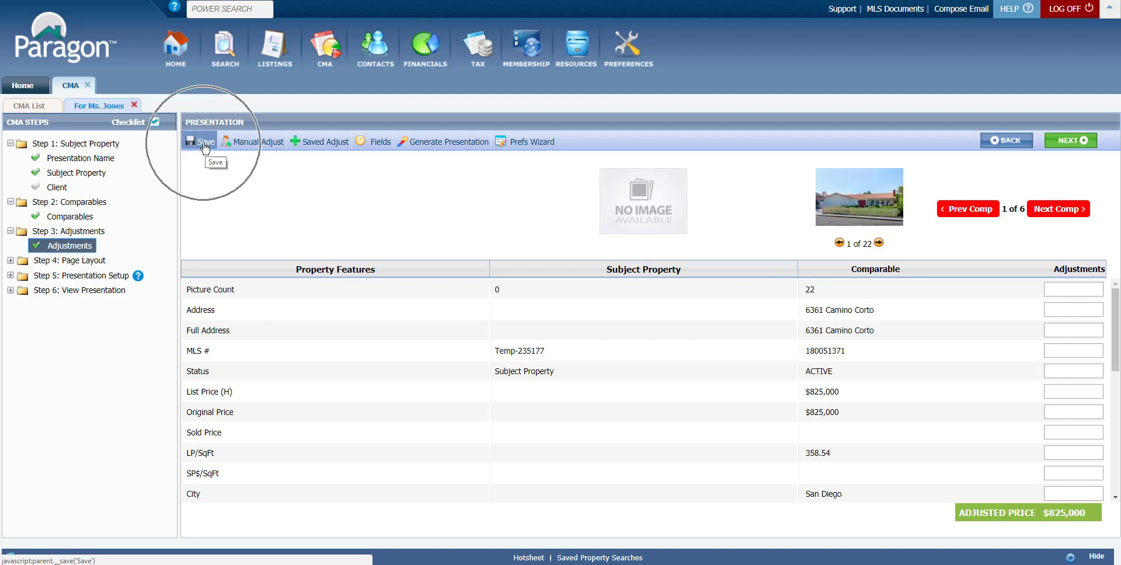
key("ctrl")
key("ctrl")
key("ctrl")
key("ctrl")
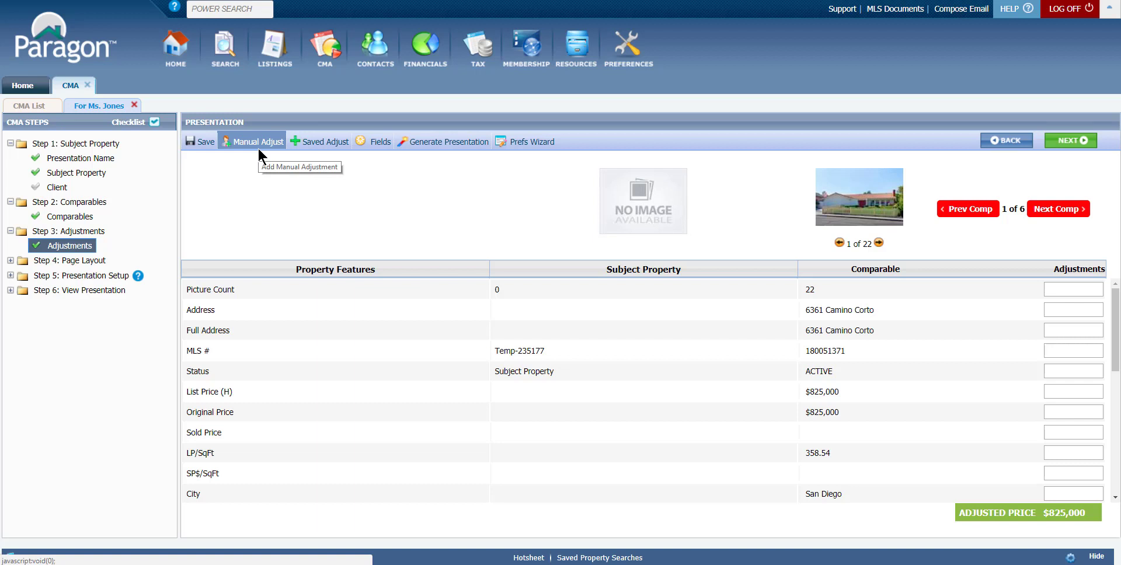
left_click(327, 144)
key("ctrl")
key("ctrl")
key("ctrl")
key("ctrl")
key("ctrl")
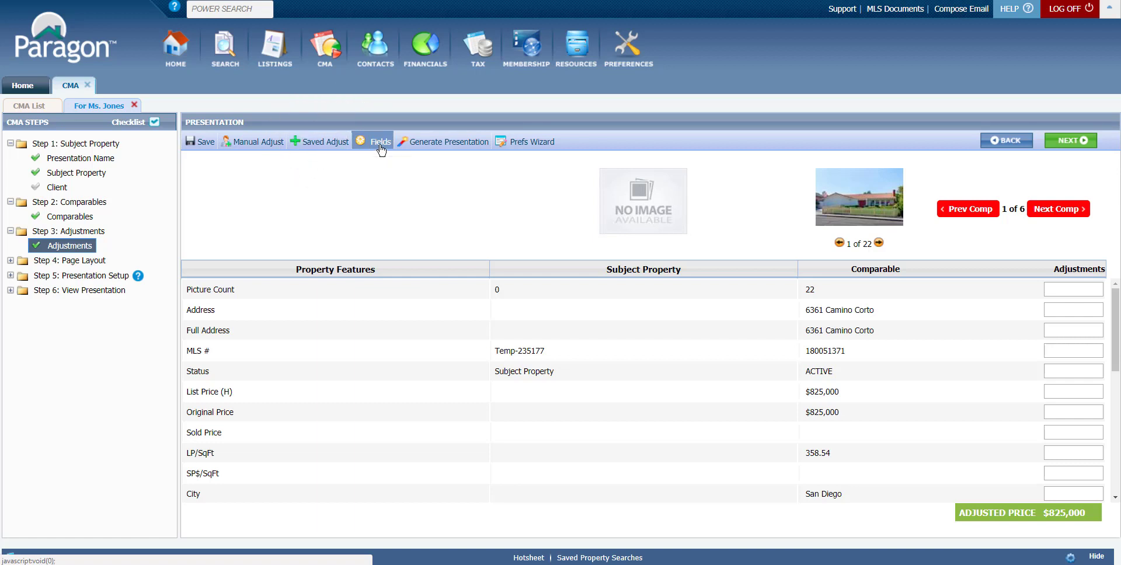
key("ctrl")
key("ctrl")
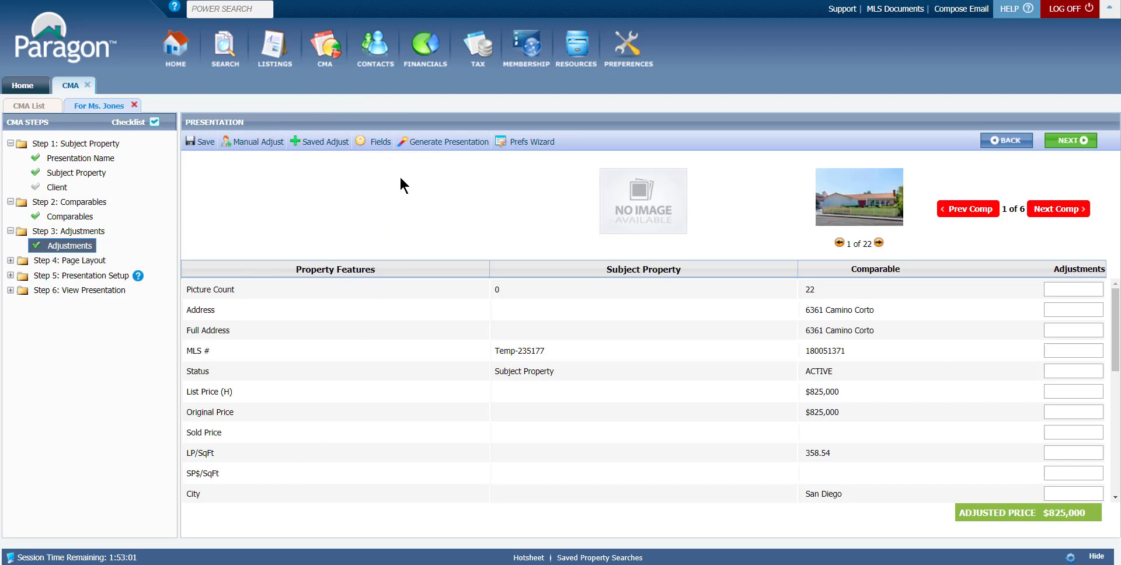
key("ctrl")
- Review the first comparable's photo and property features in the adjustments table
left_click(225, 309)
left_click(810, 376)
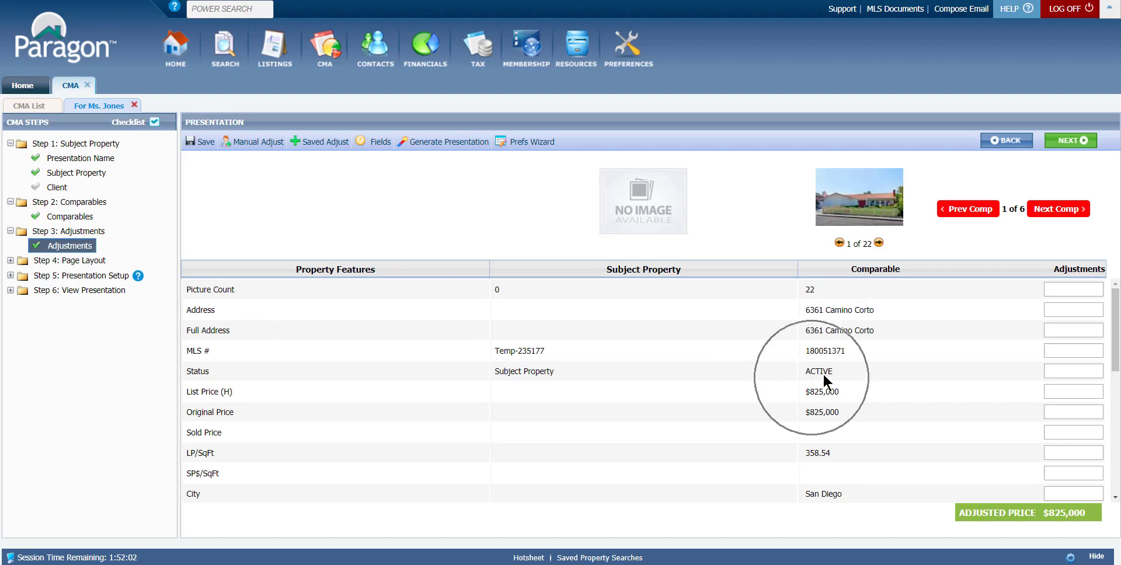
left_click(890, 212)
left_click(891, 211)
left_click(891, 211)
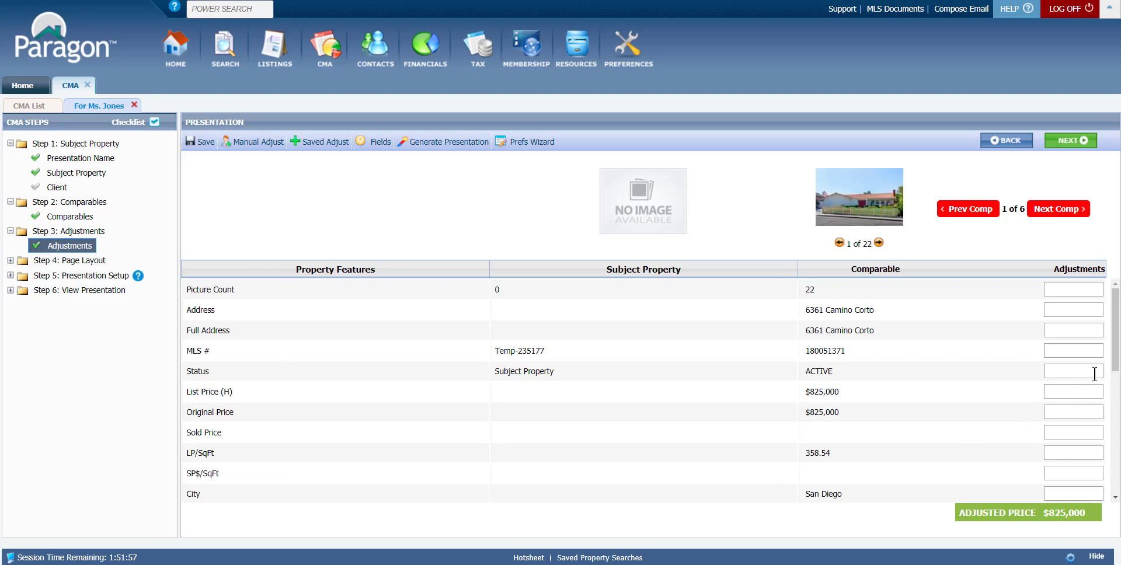
scroll(1095, 374, "down", 2)
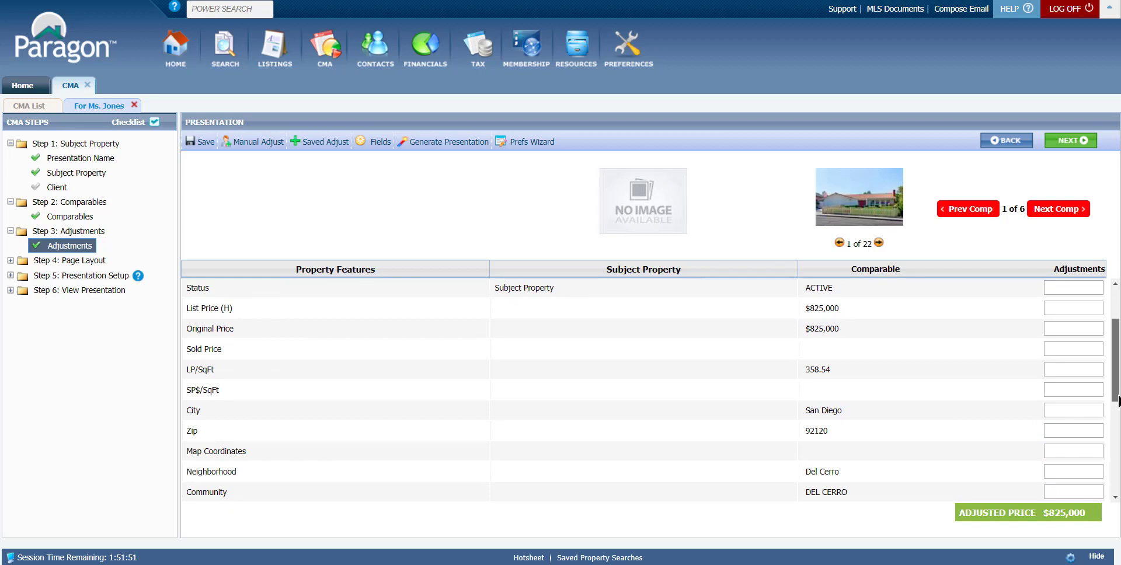
left_click_drag(1117, 401, 1117, 455)
scroll(346, 411, "down", 3)
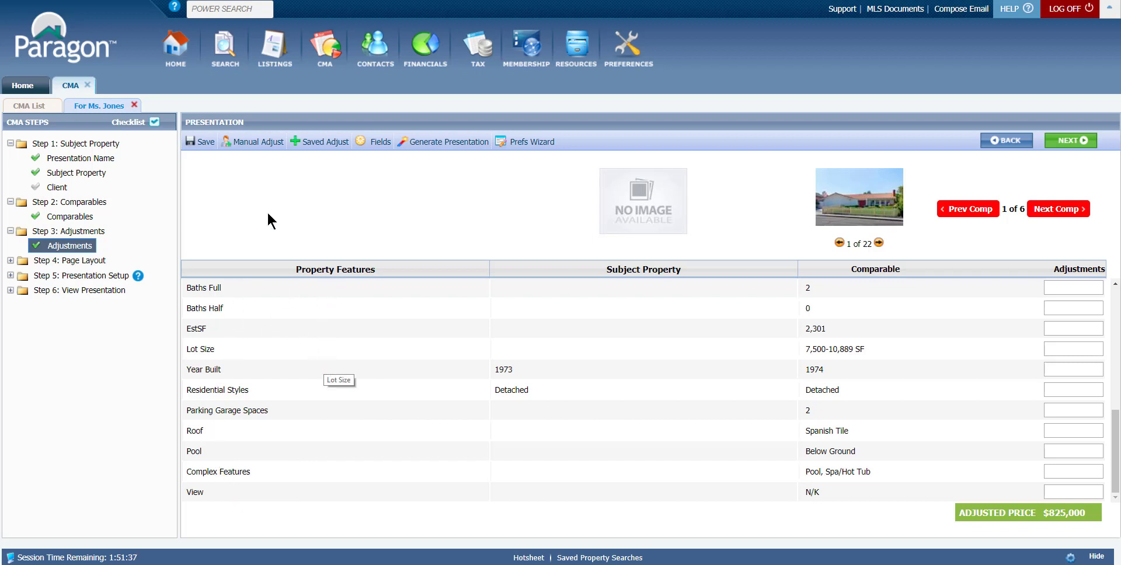
- Add a manual adjustment row described as "Remodeled Kitchen"
left_click(262, 146)
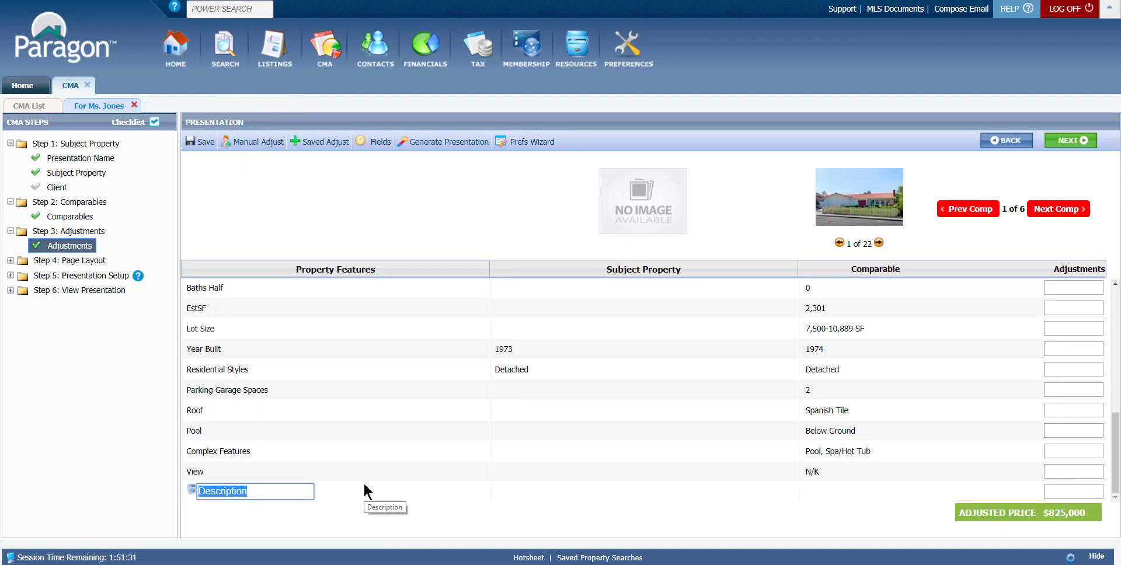
type("Remo")
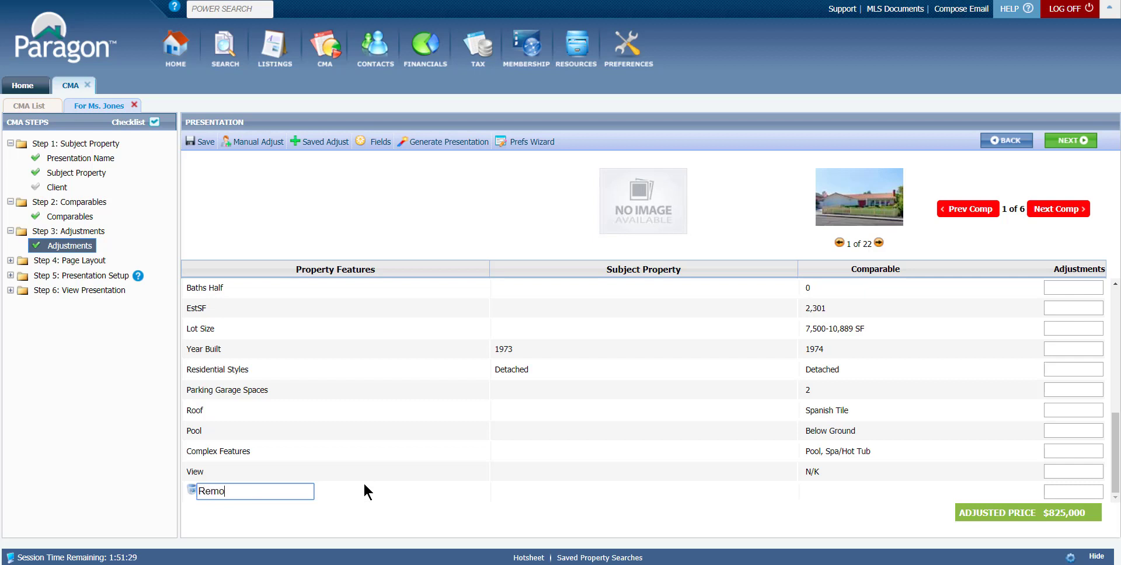
type("deled Kitchen")
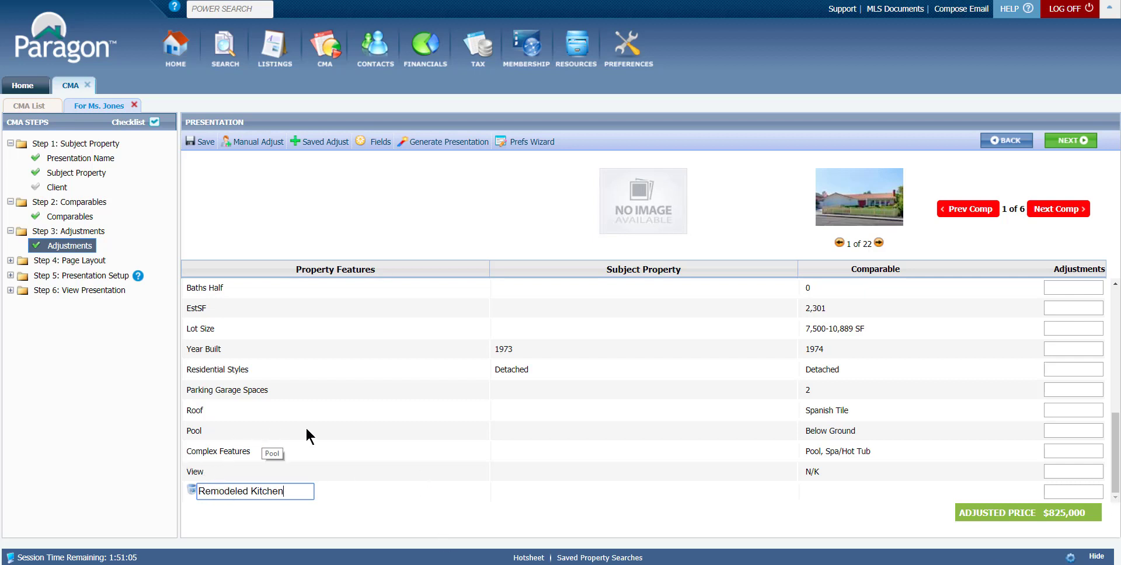
- Add a second manual adjustment row described as "New Paint Outside"
left_click(258, 142)
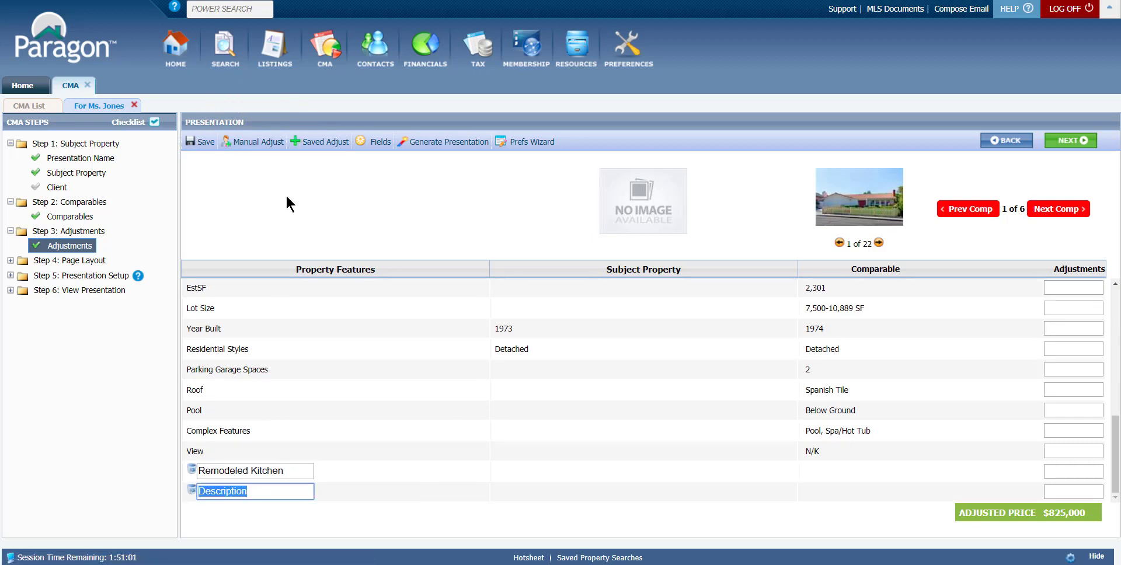
key("ctrl")
key("ctrl")
key("ctrl")
type("New")
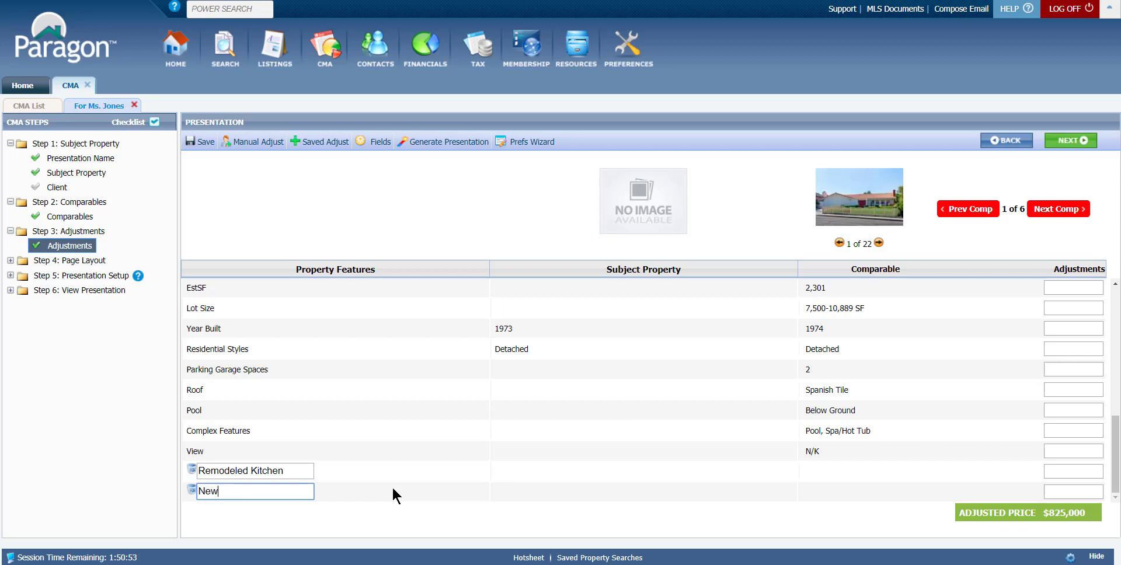
type(" Paint Outside")
- Add a third manual adjustment row and enter 25000 as the Remodeled Kitchen adjustment
left_click(254, 142)
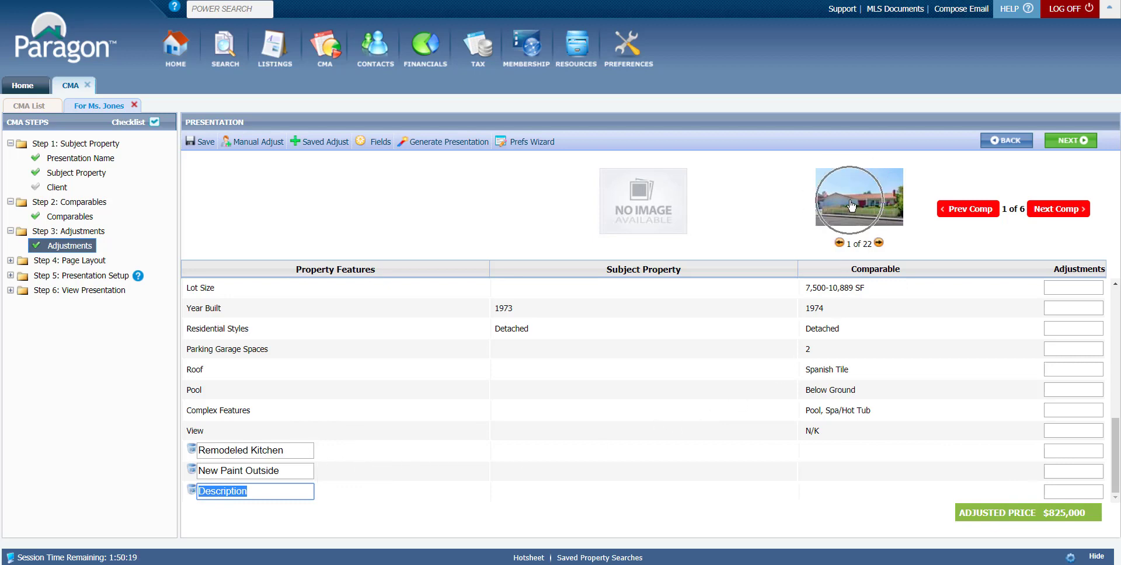
left_click(1054, 452)
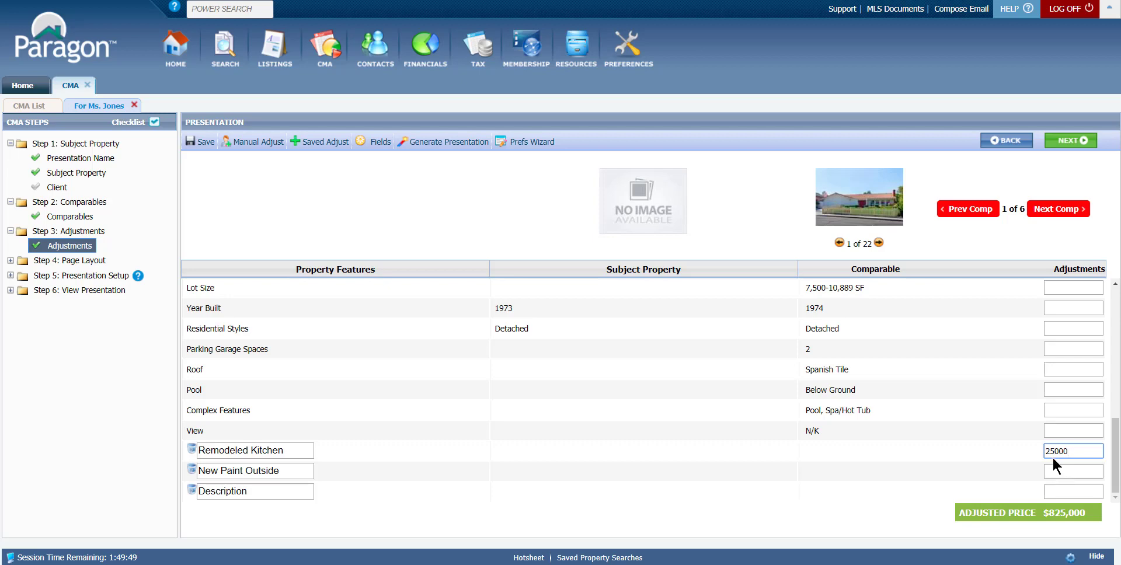
left_click(1052, 456)
- Enter 30000 as the New Paint Outside adjustment for the first comparable
scroll(989, 454, "up", 2)
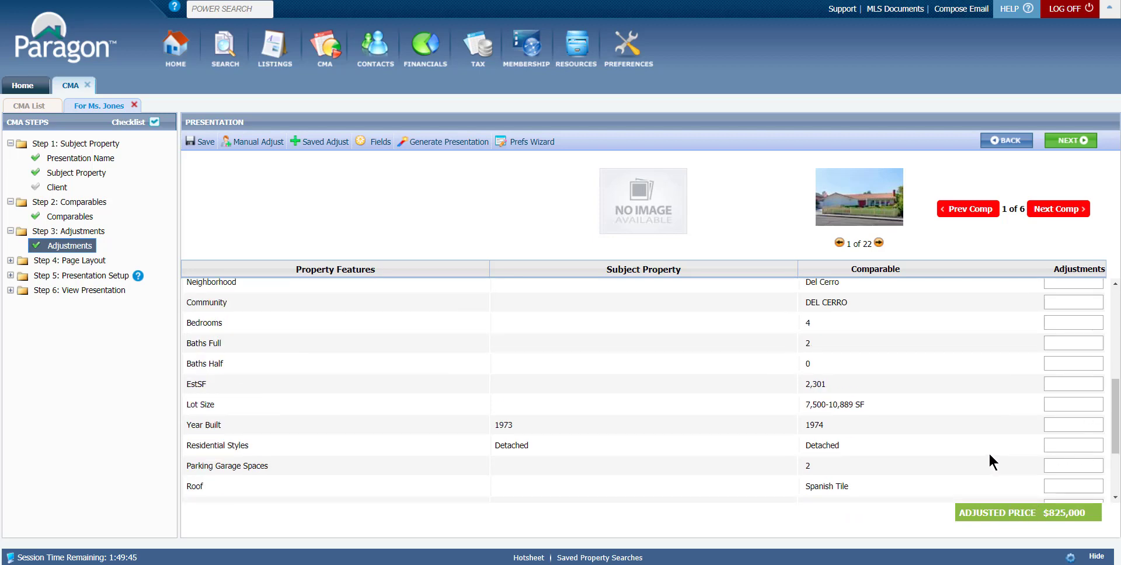
scroll(989, 452, "up", 4)
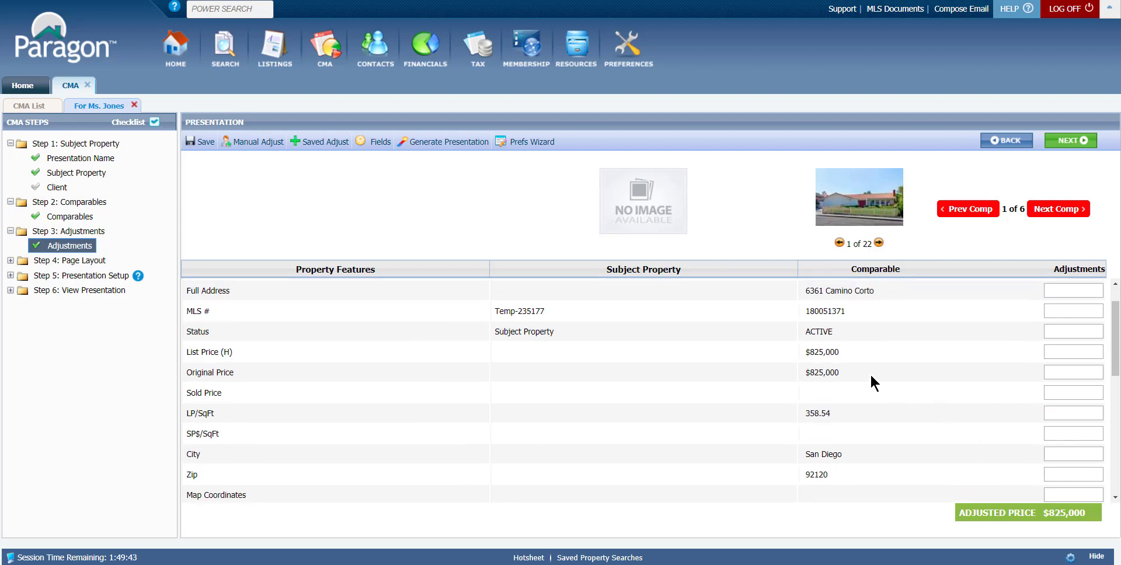
left_click(846, 359)
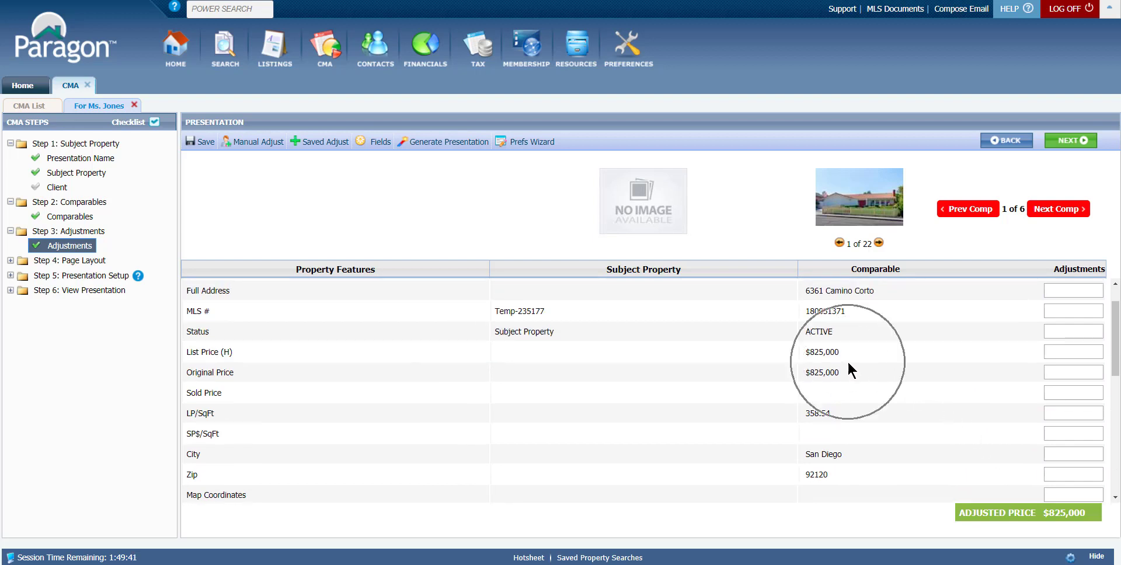
left_click(847, 360)
left_click(1057, 518)
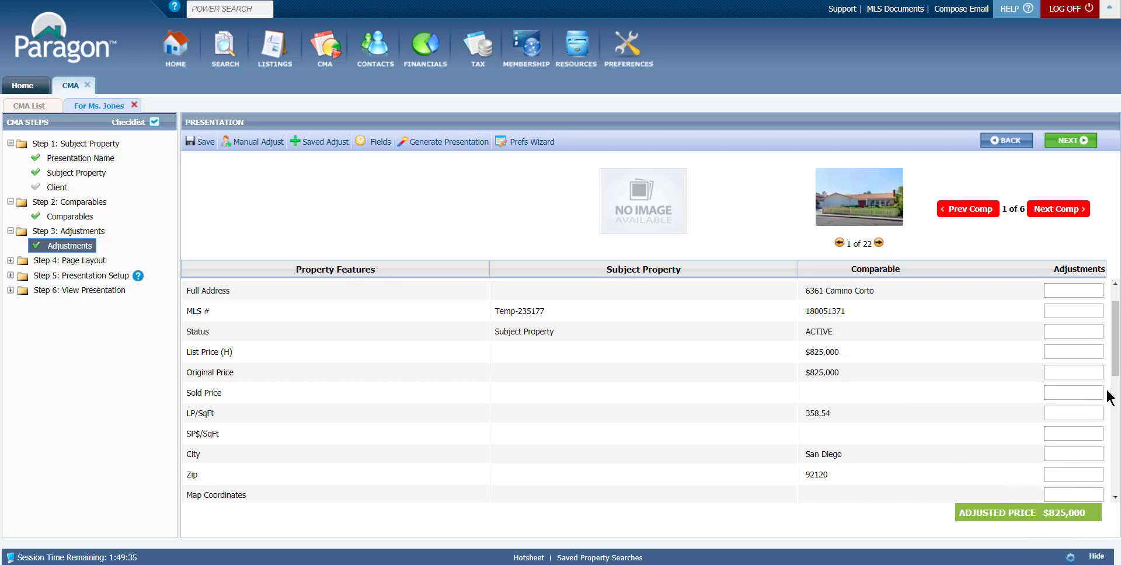
left_click_drag(1116, 375, 1118, 493)
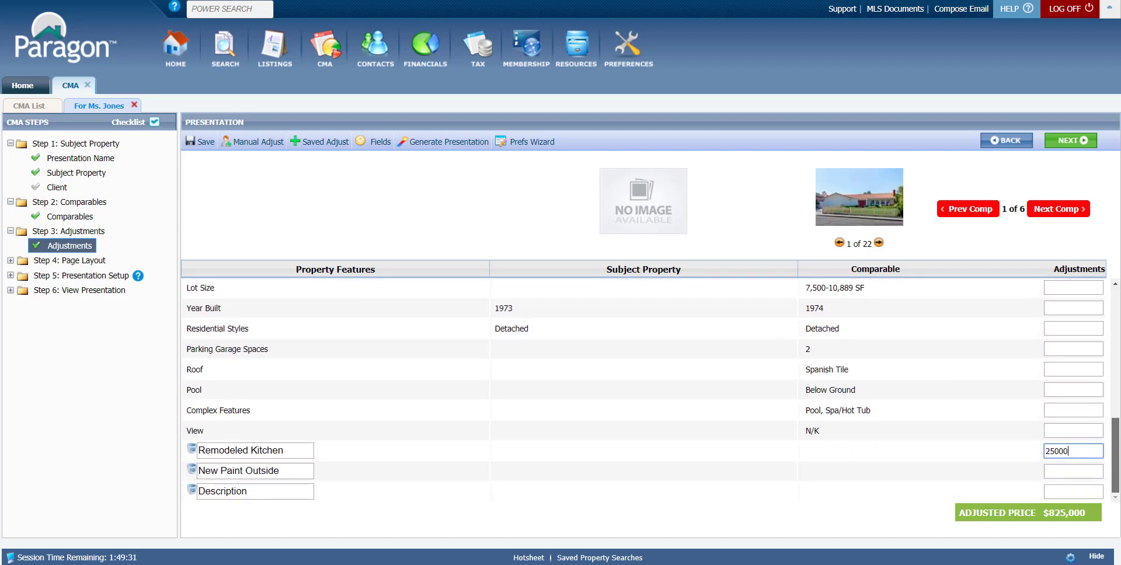
left_click(1053, 471)
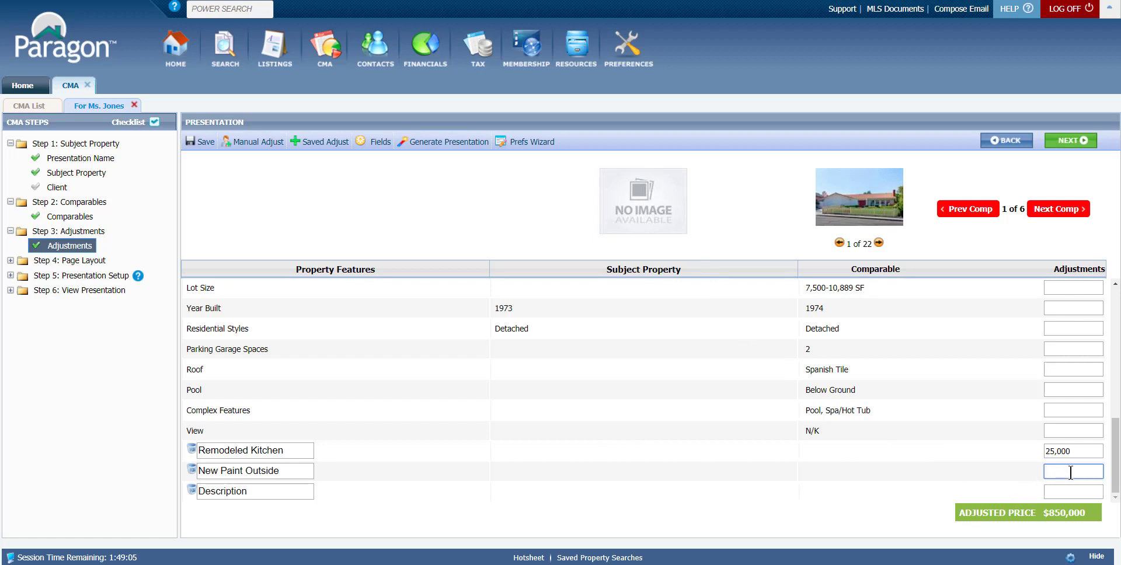
type("30000")
left_click(1061, 491)
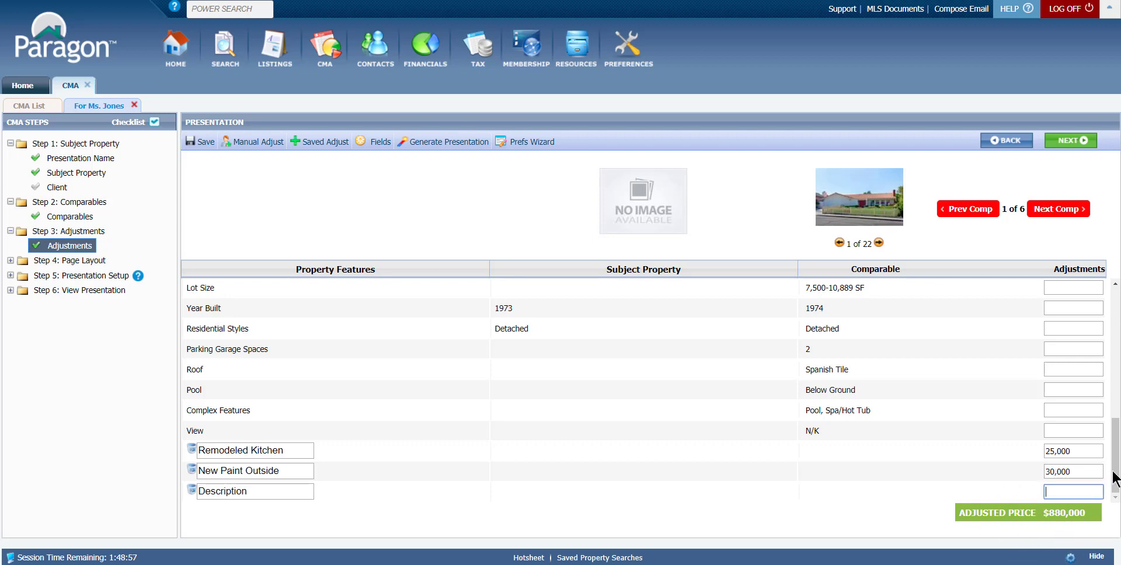
- Compare the first comparable's list price with its adjusted price
left_click_drag(1115, 479, 1117, 367)
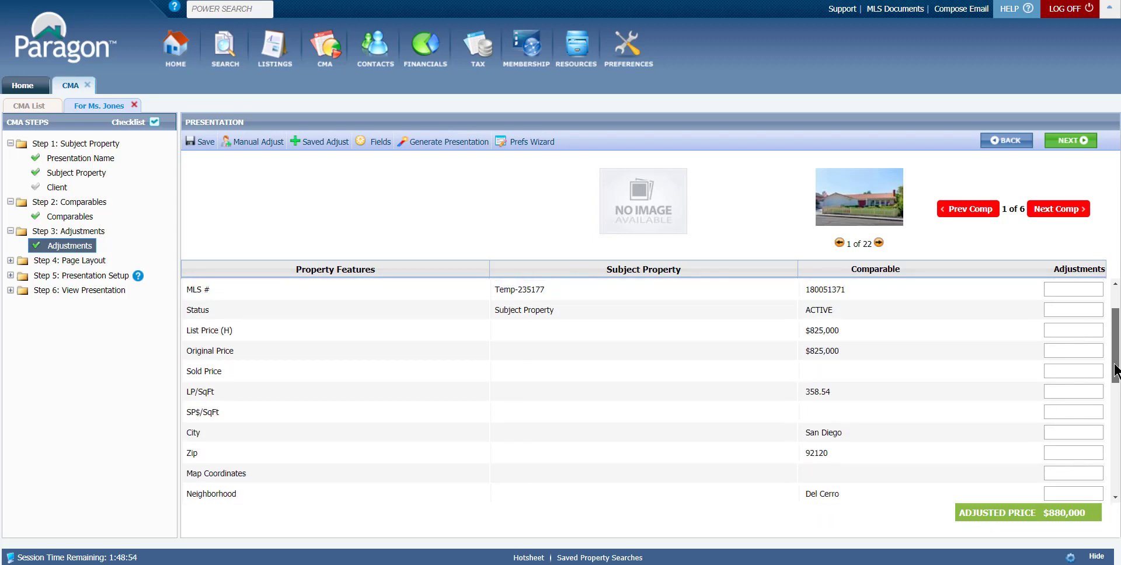
left_click(823, 341)
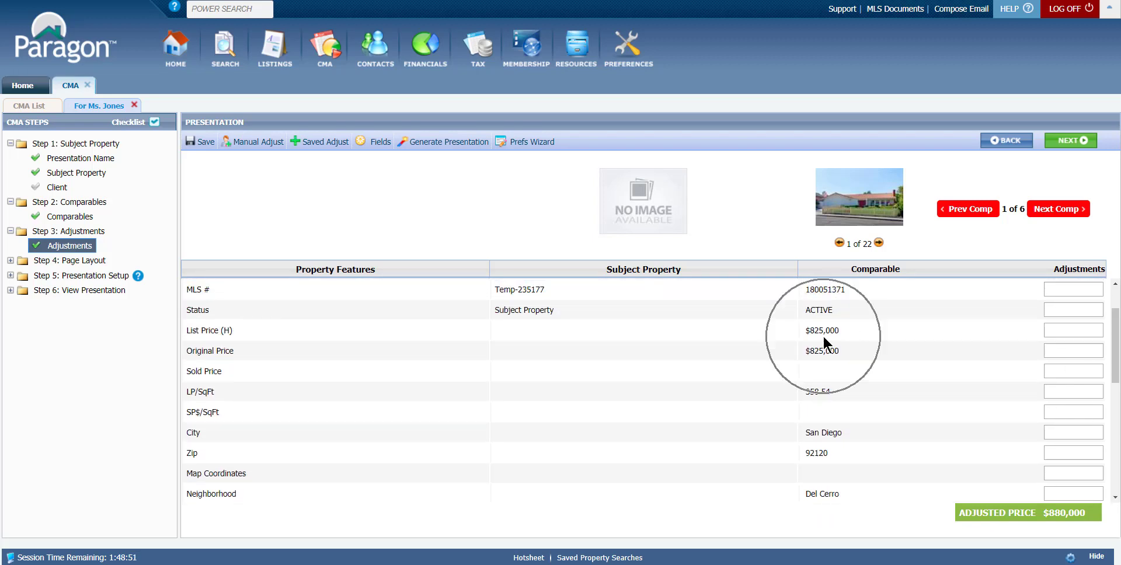
left_click(838, 217)
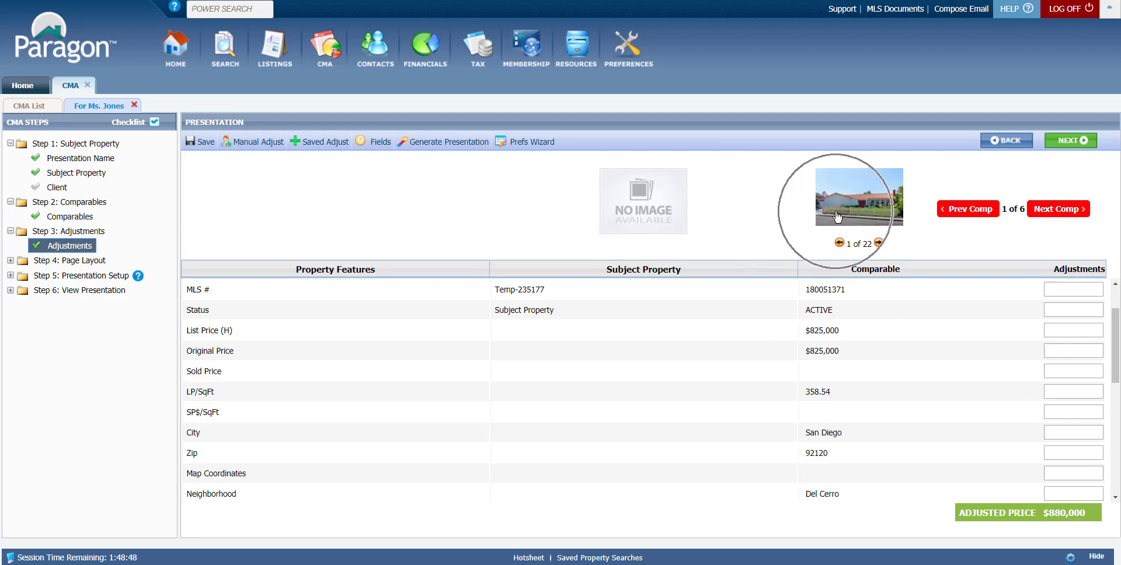
left_click(651, 227)
left_click(650, 223)
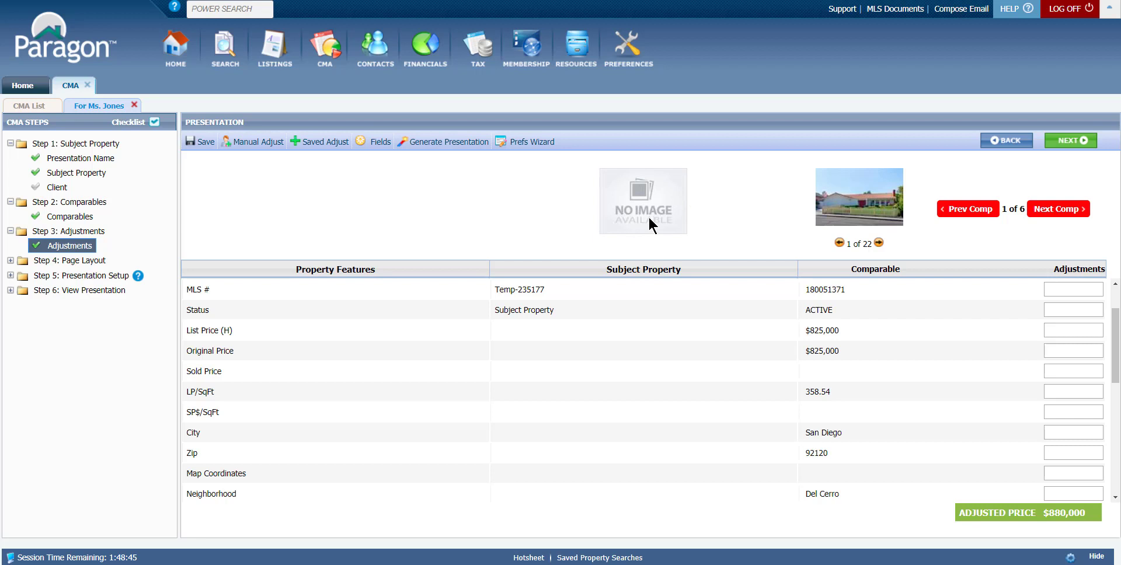
left_click(813, 201)
left_click(1055, 516)
left_click(842, 207)
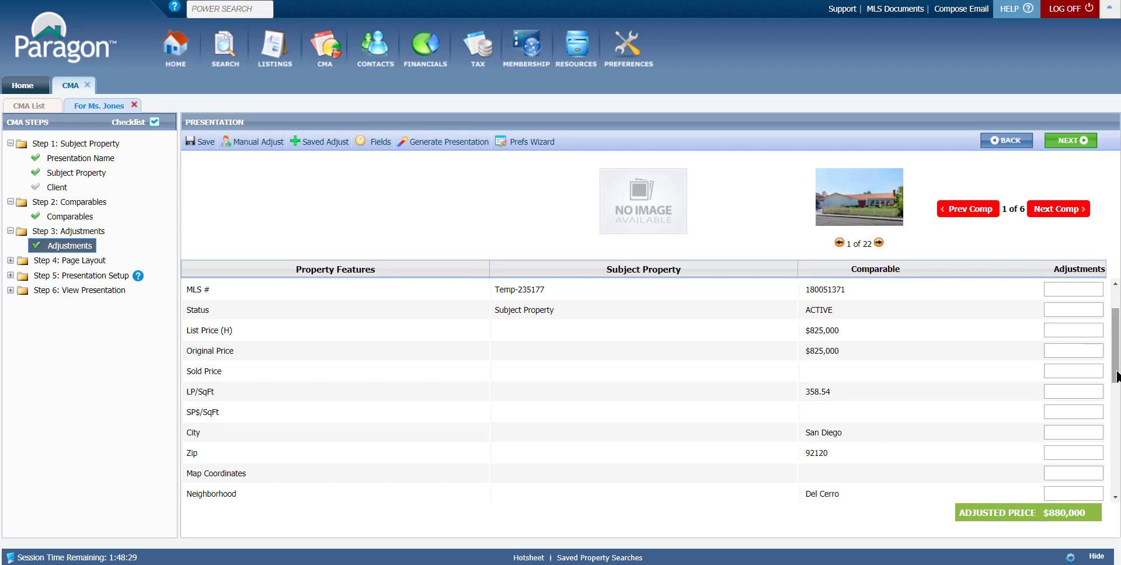
- Advance through the second comparable to the third comparable
left_click(1054, 215)
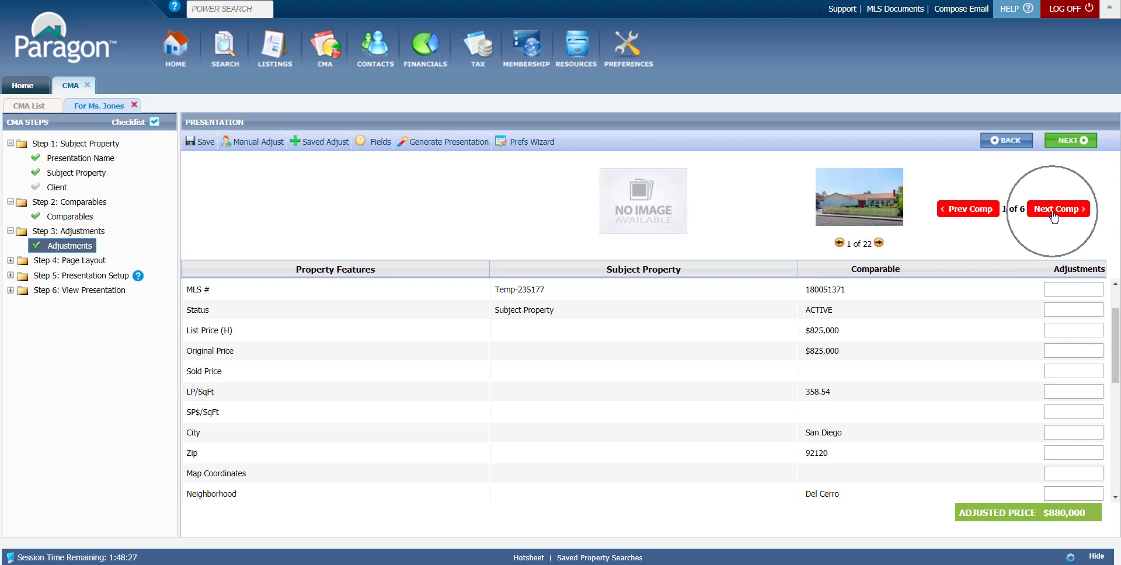
left_click(1054, 213)
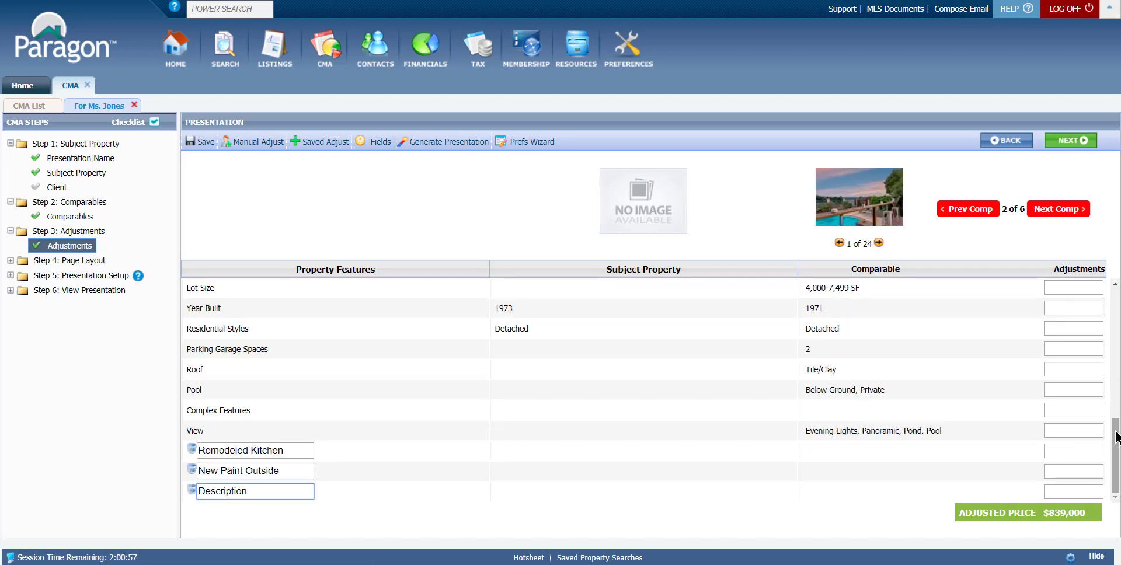
left_click_drag(1116, 436, 1115, 315)
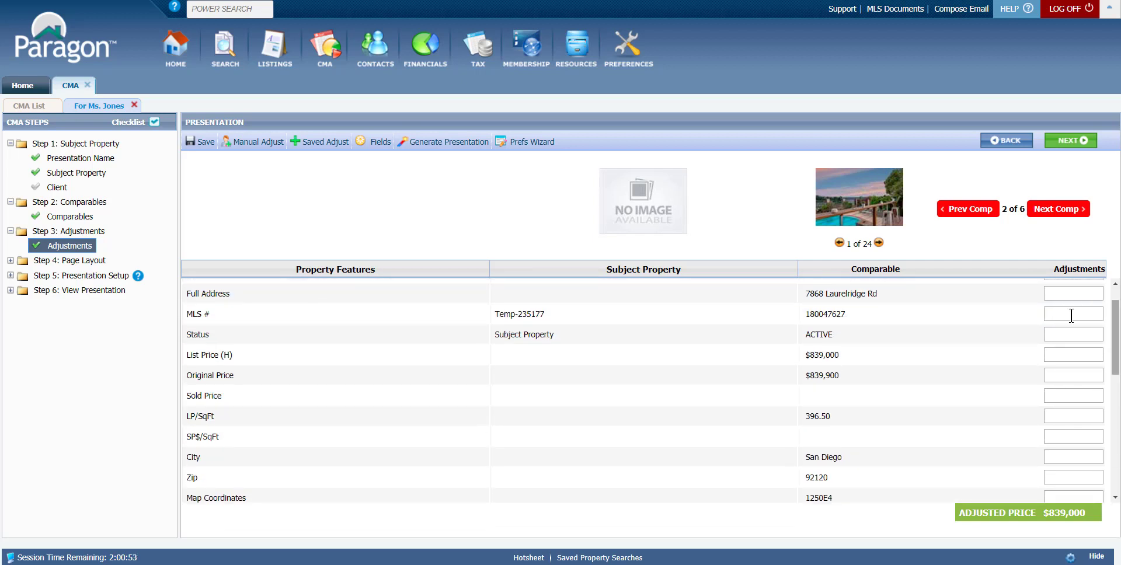
left_click(1057, 209)
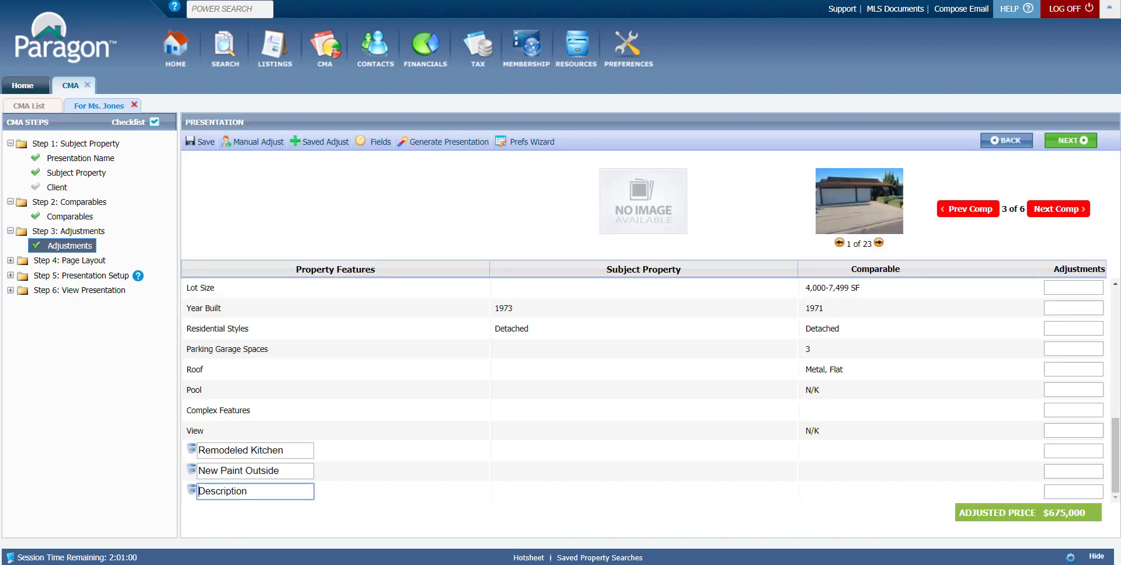
- Review the third comparable's property features and photo
left_click_drag(1115, 444, 1117, 350)
scroll(962, 346, "up", 2)
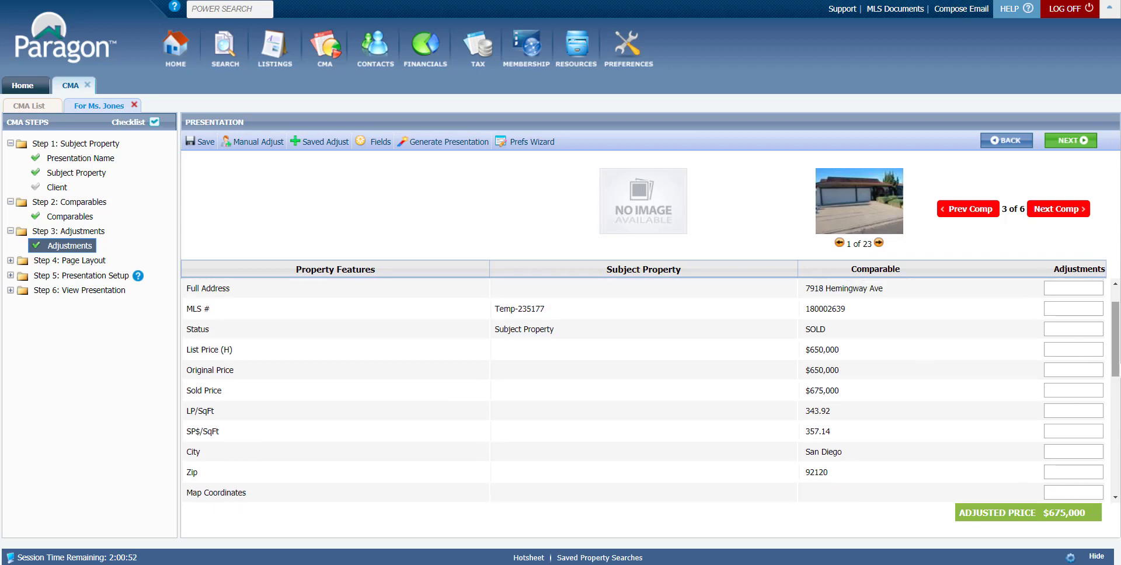
scroll(1116, 396, "down", 1)
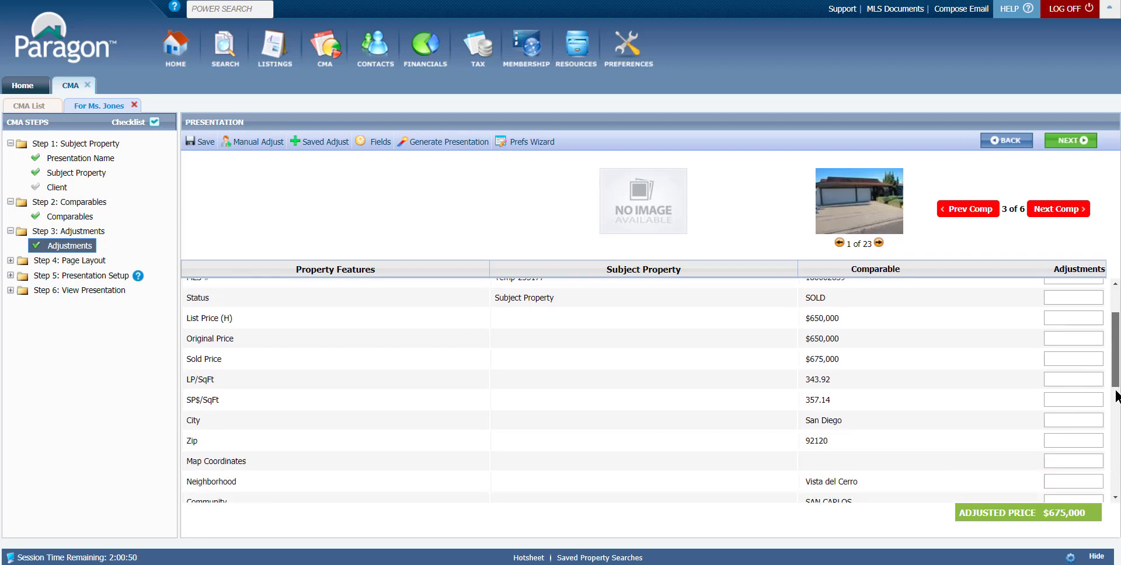
scroll(1116, 396, "down", 8)
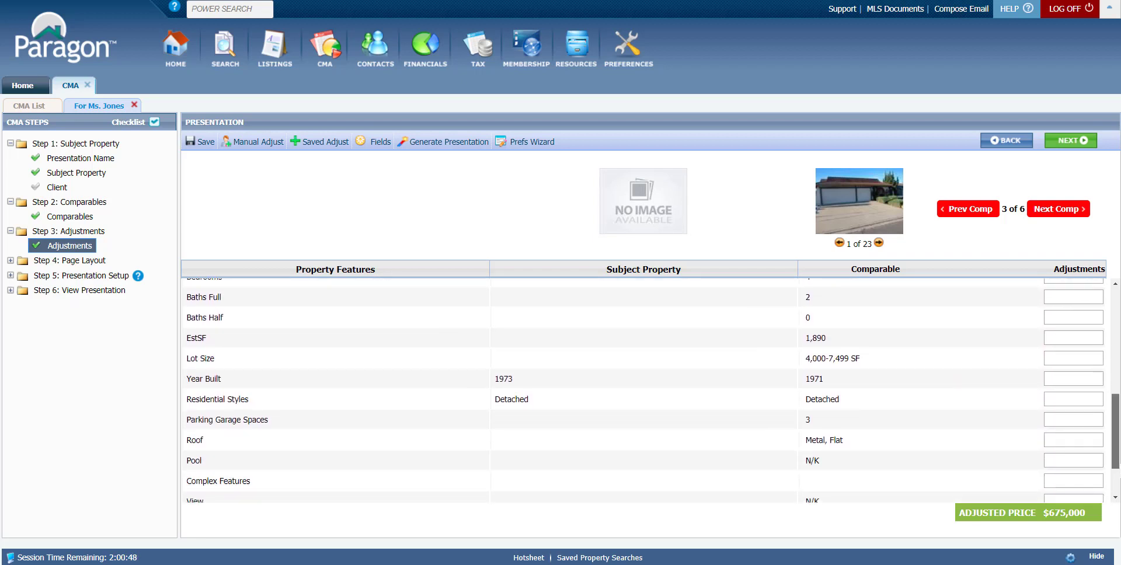
scroll(1116, 397, "down", 1)
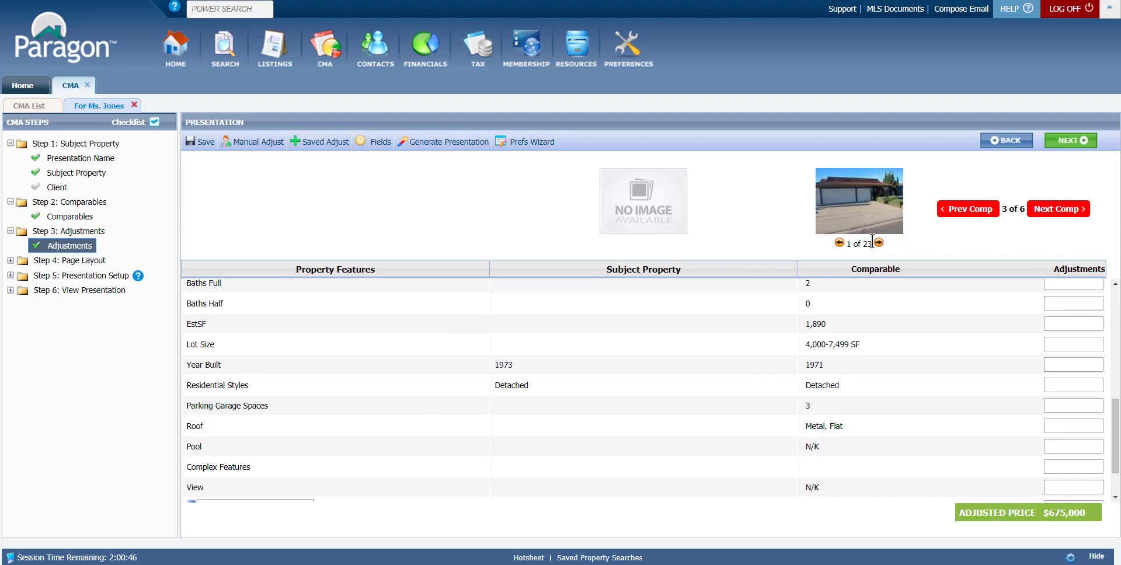
left_click(852, 202)
left_click(1115, 495)
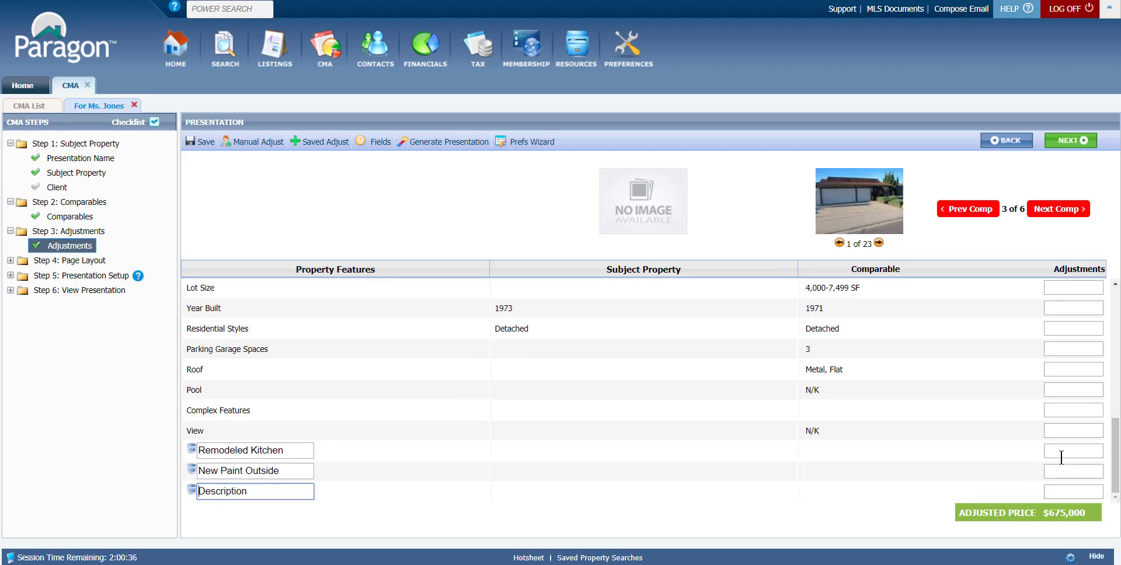
key("ctrl")
key("ctrl")
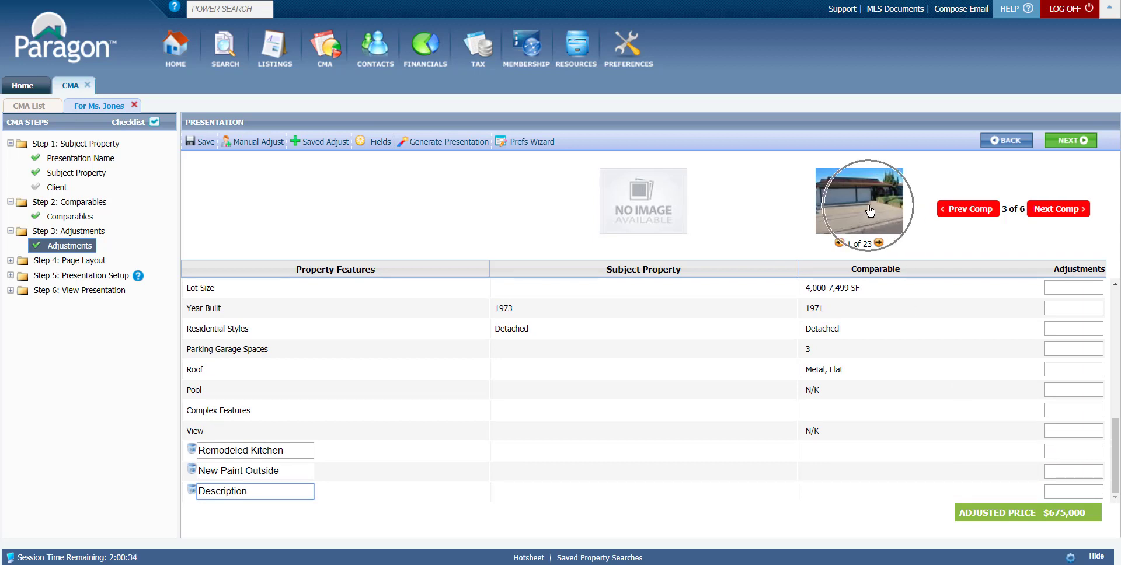
- Enter 20000 as the third comparable's Remodeled Kitchen adjustment and advance to the fourth comparable
left_click(1056, 451)
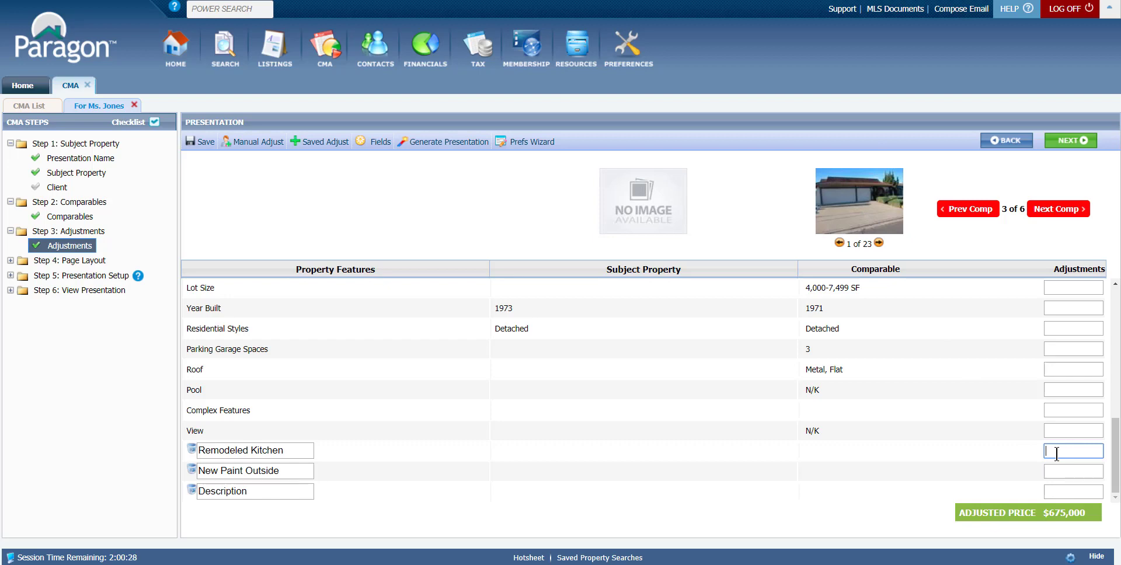
type("20000")
left_click(1061, 471)
left_click_drag(1114, 463, 1100, 377)
key("ctrl")
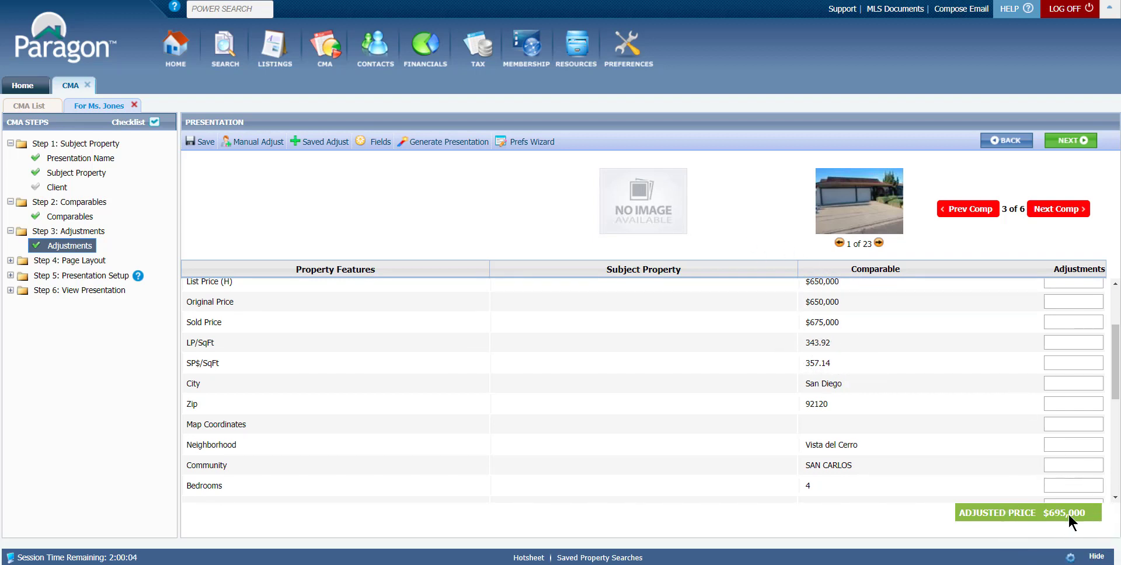
left_click_drag(1114, 390, 1115, 479)
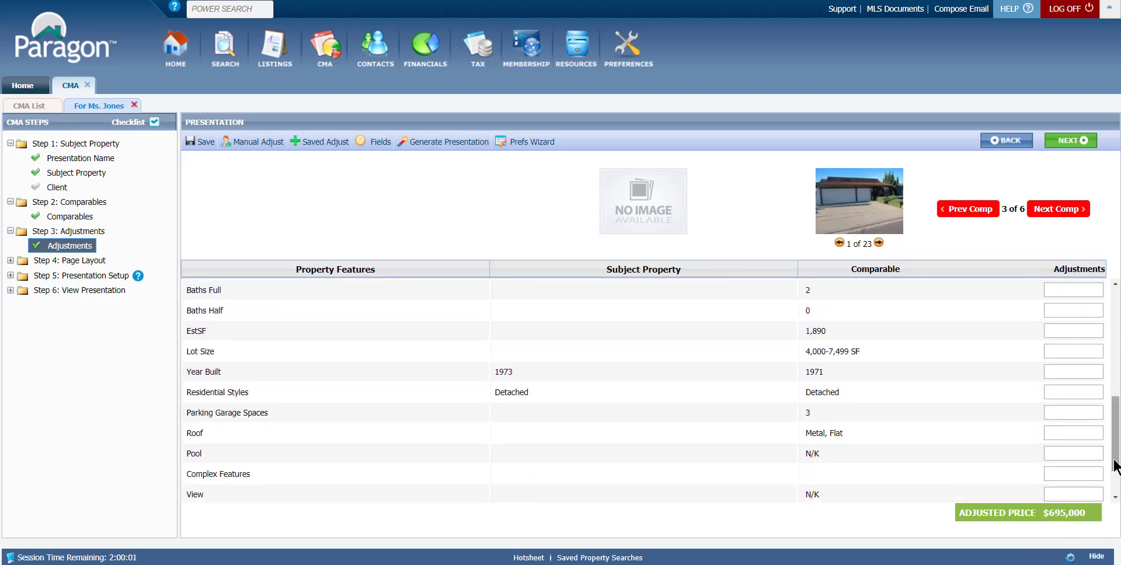
left_click(1060, 209)
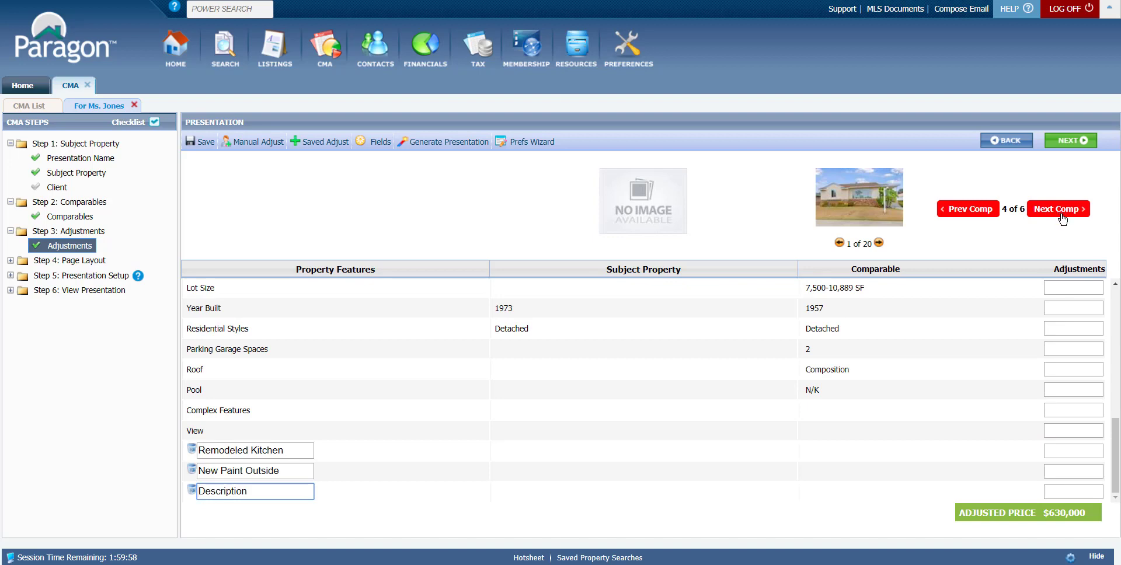